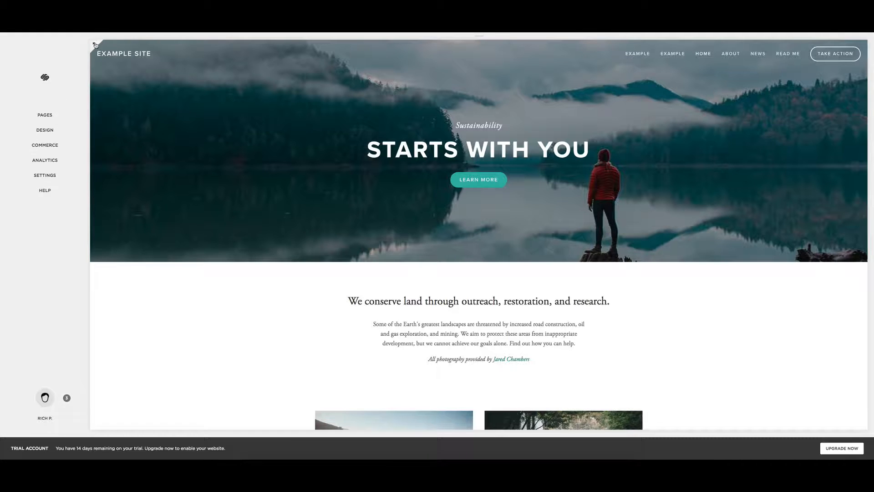
# Preview the site in full-screen view without the editing sidebar, and return to the editing view
pyautogui.moveTo(93, 45)
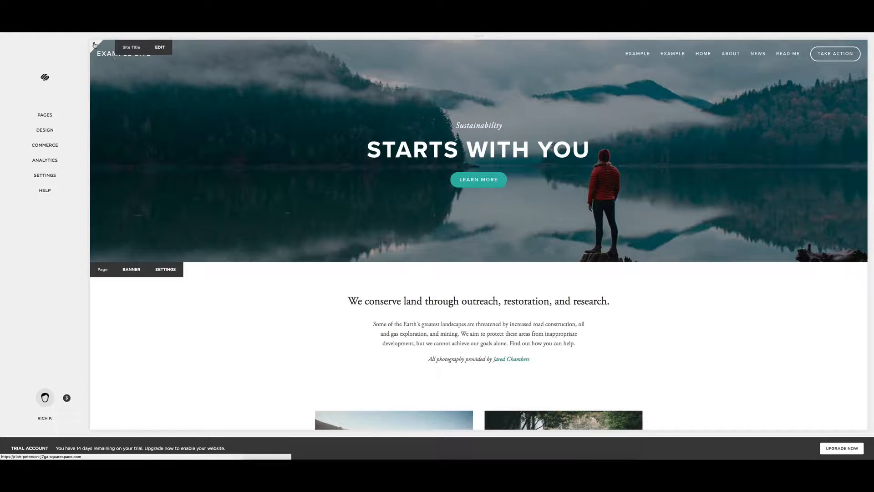
pyautogui.click(93, 45)
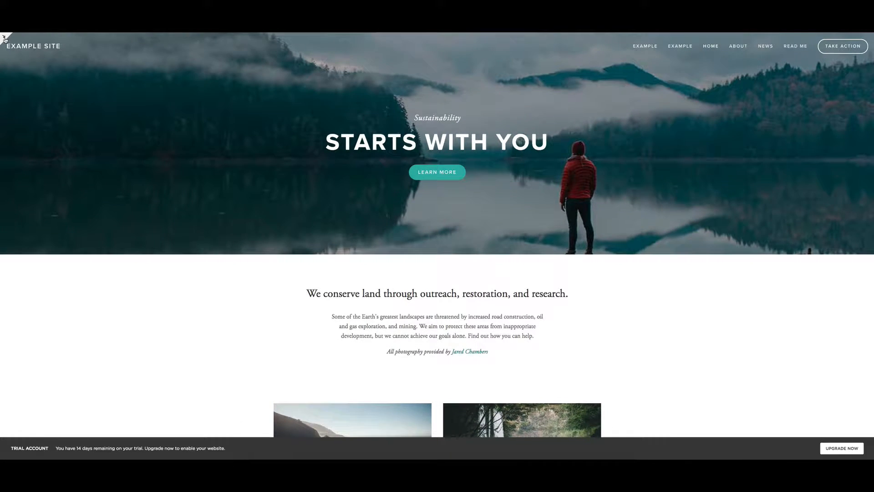
pyautogui.click(5, 40)
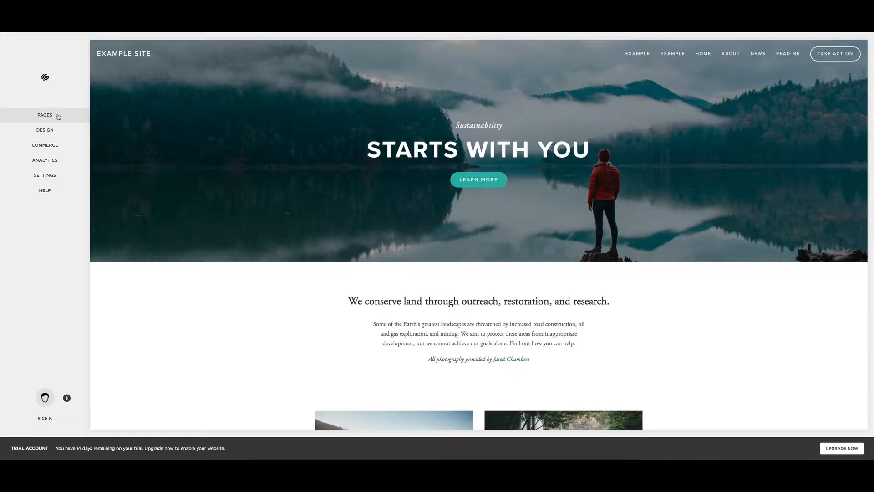
# Browse the gallery of installable website templates, and return to the site's main menu without installing one
pyautogui.click(48, 131)
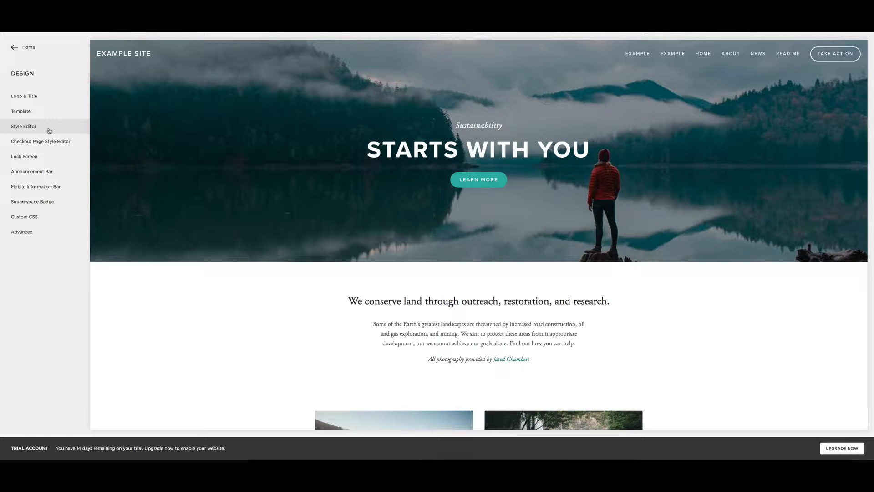
pyautogui.click(24, 114)
pyautogui.click(71, 157)
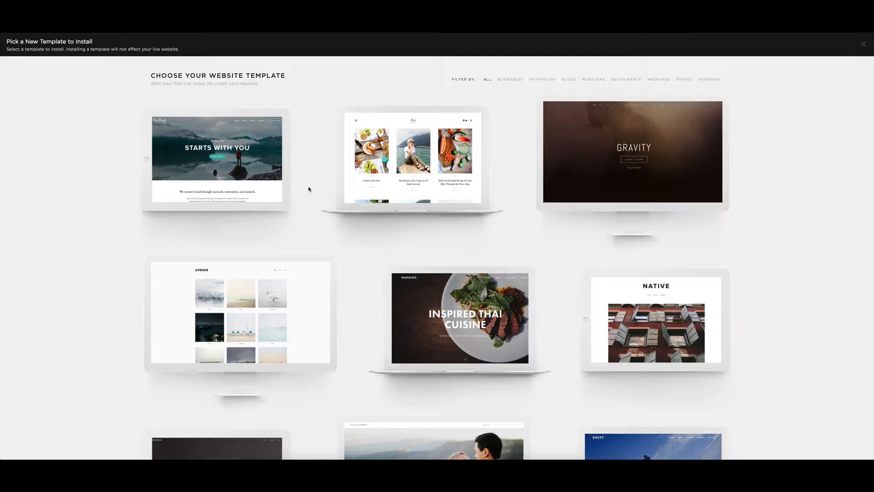
pyautogui.scroll(-1, 309, 189)
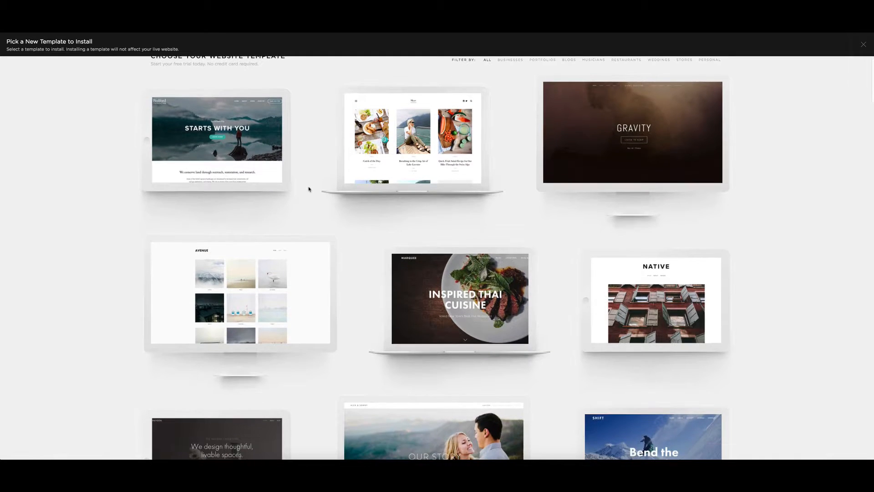
pyautogui.scroll(-1, 308, 189)
pyautogui.scroll(-6, 357, 218)
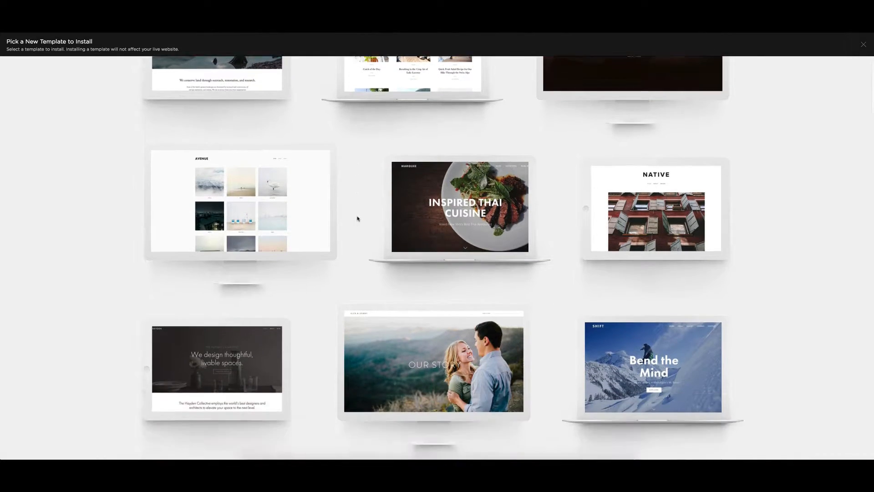
pyautogui.scroll(-6, 324, 232)
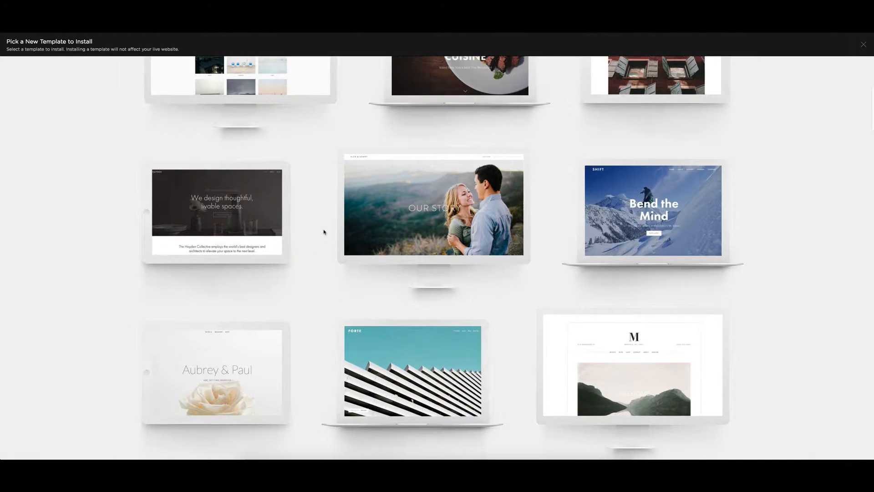
pyautogui.scroll(-2, 324, 232)
pyautogui.scroll(-2, 324, 232)
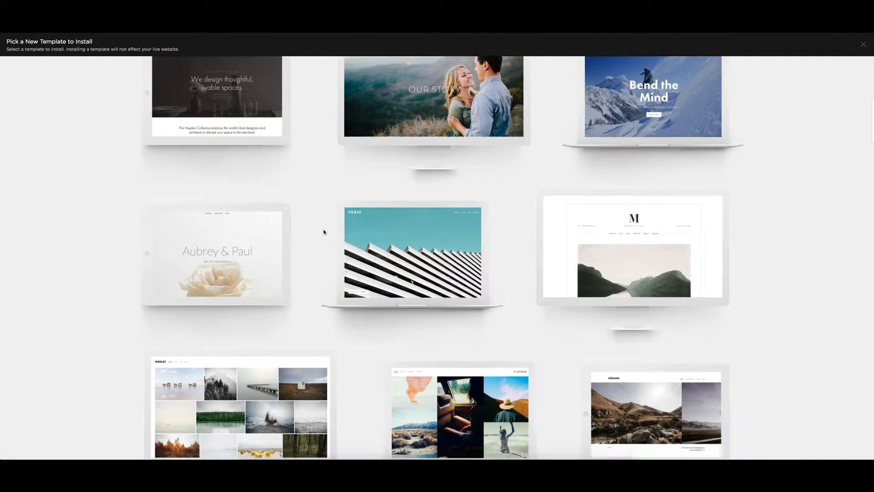
pyautogui.scroll(-5, 324, 231)
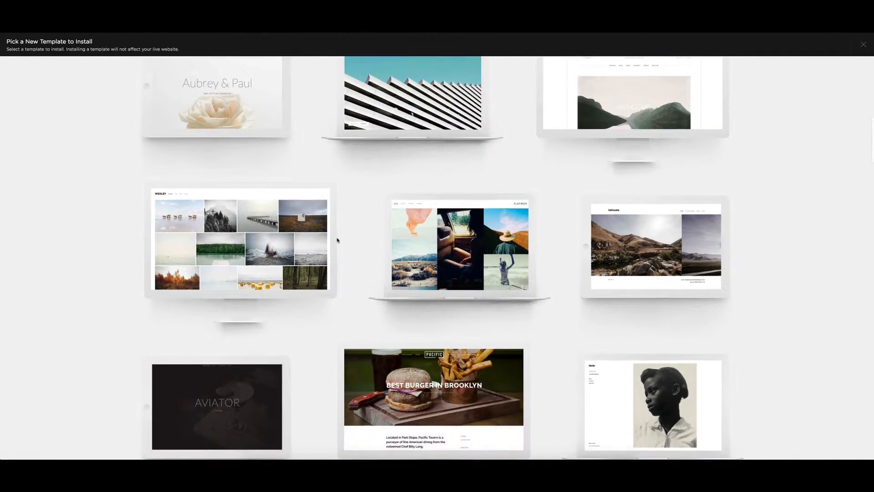
pyautogui.scroll(-5, 327, 246)
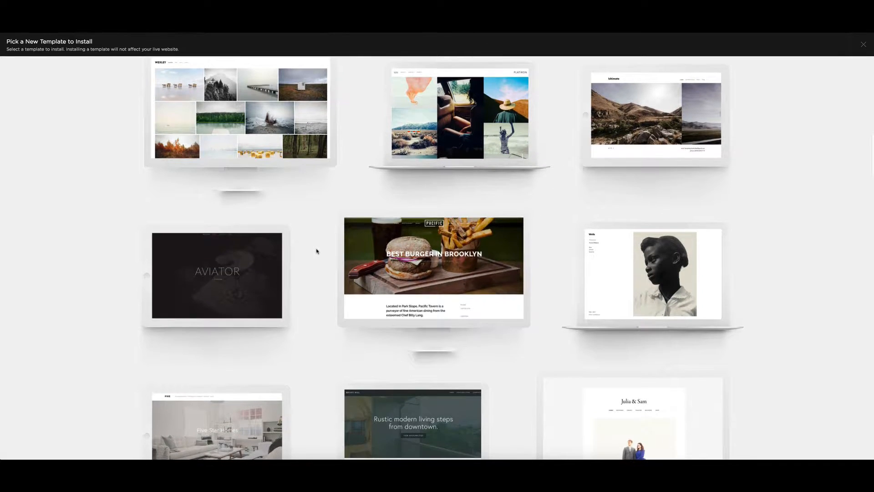
pyautogui.scroll(-10, 317, 250)
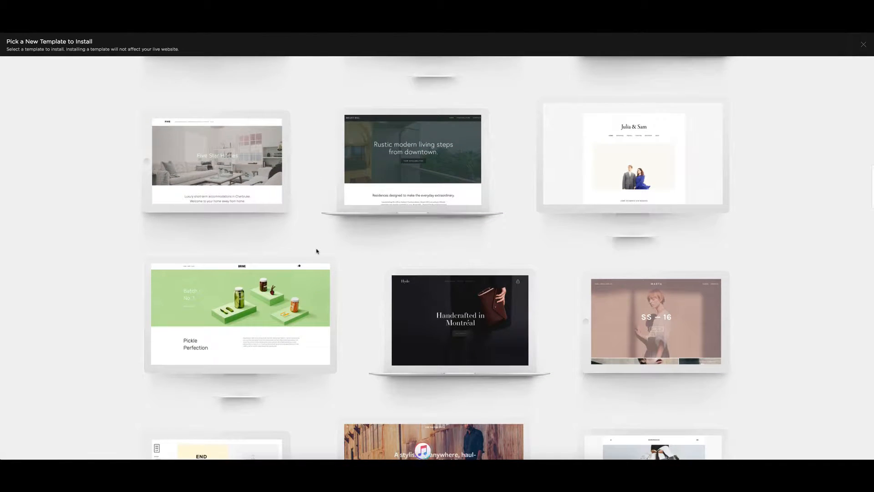
pyautogui.scroll(-1, 317, 251)
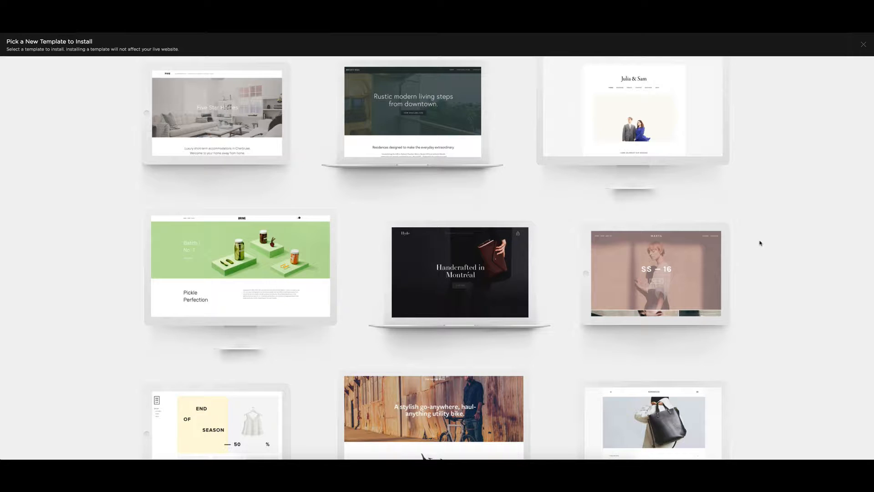
pyautogui.click(863, 45)
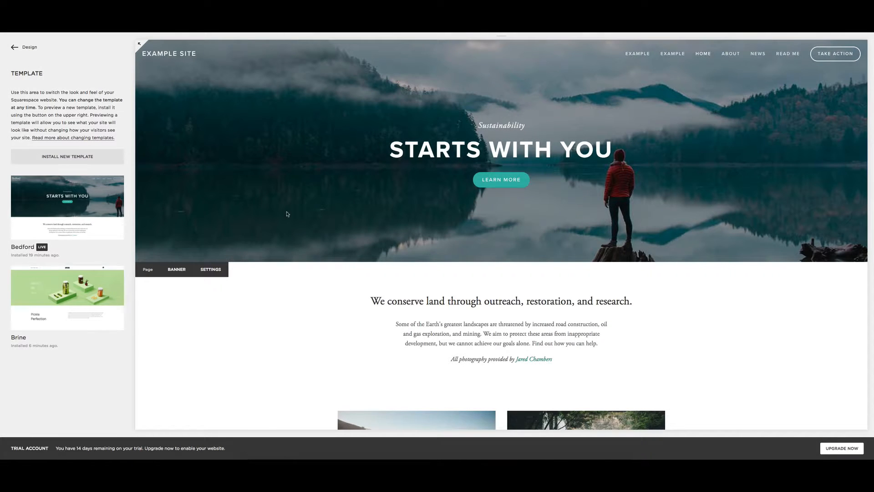
pyautogui.click(12, 48)
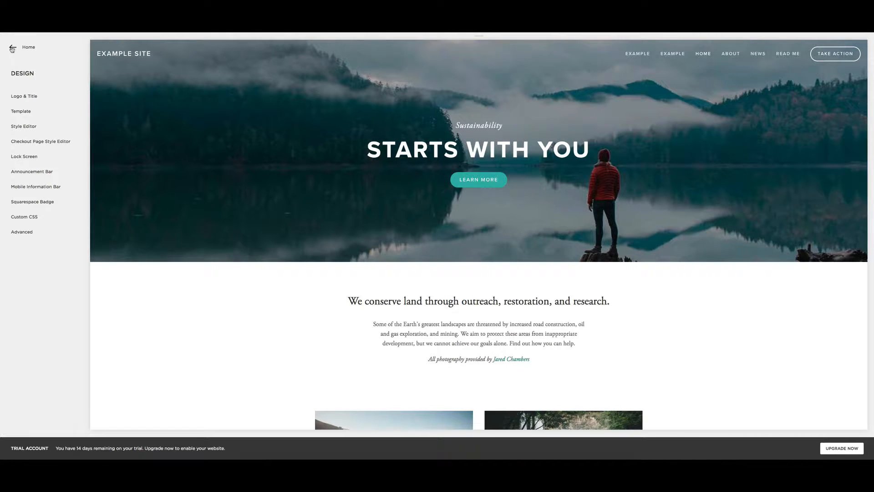
pyautogui.click(13, 48)
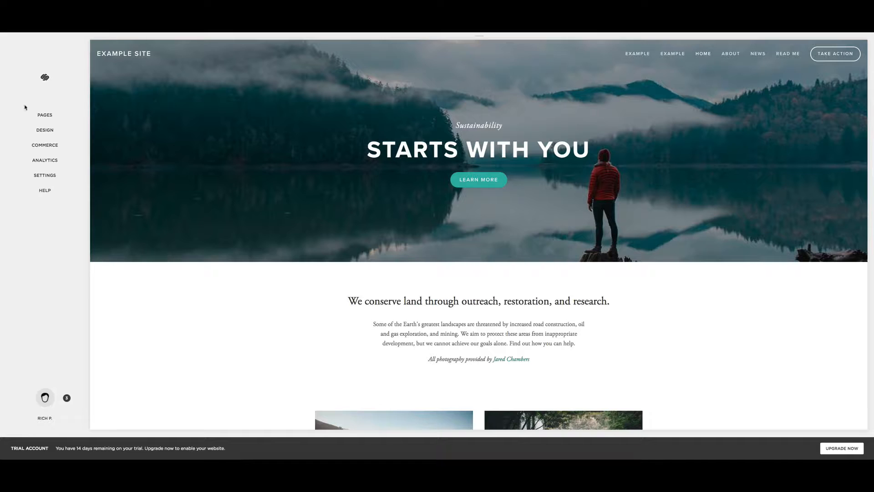
# Create a new standard page titled "Features" in the main navigation
pyautogui.click(45, 117)
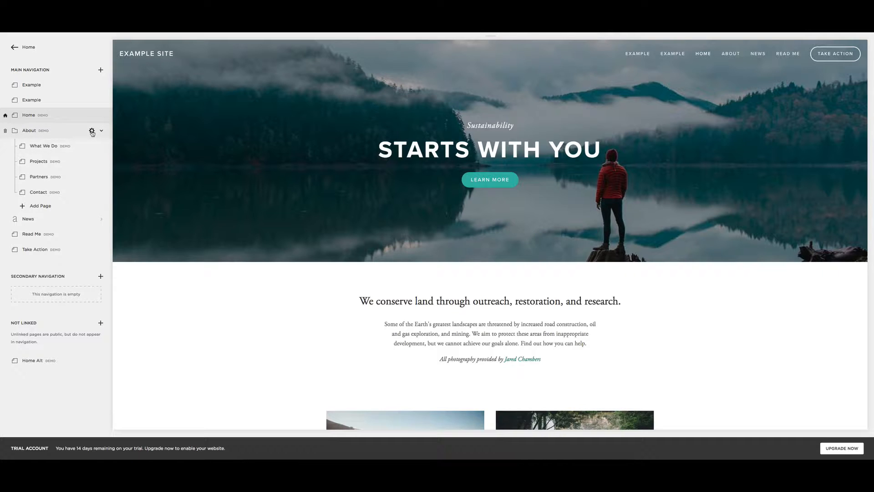
pyautogui.click(100, 71)
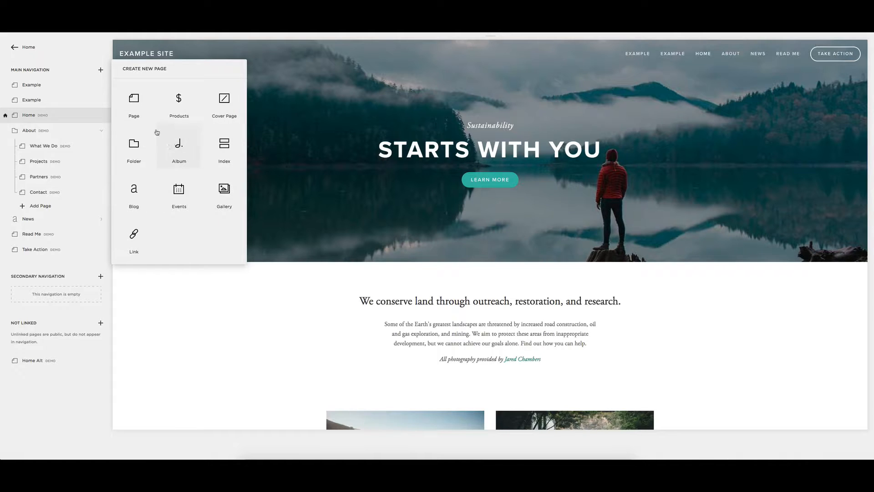
pyautogui.click(135, 103)
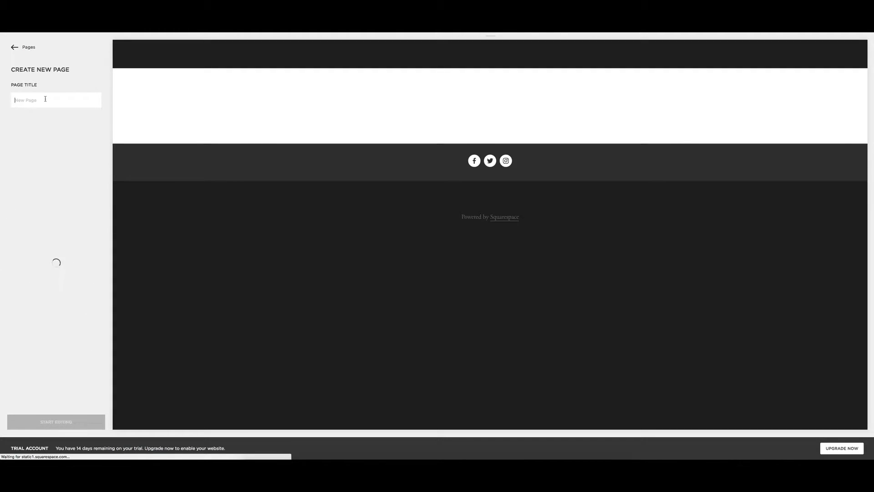
pyautogui.write('Features')
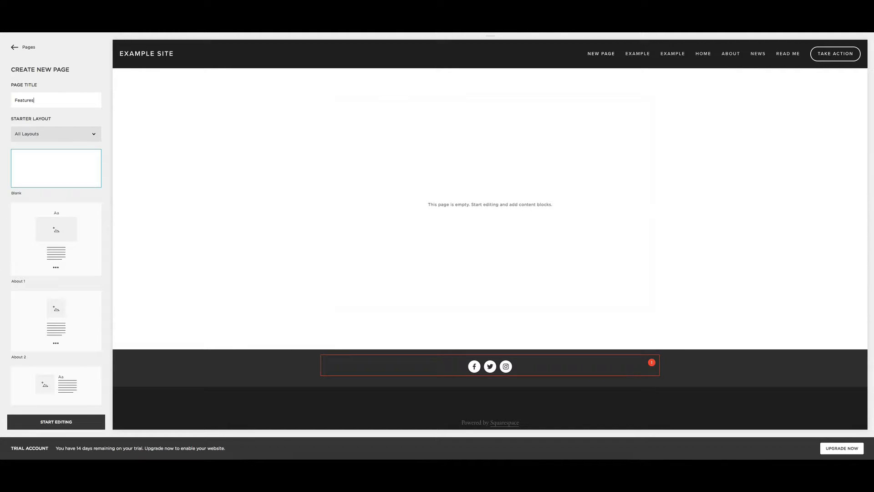
# Compare the Features starter layouts, apply Features 1 to the new page, and save the page content
pyautogui.click(40, 134)
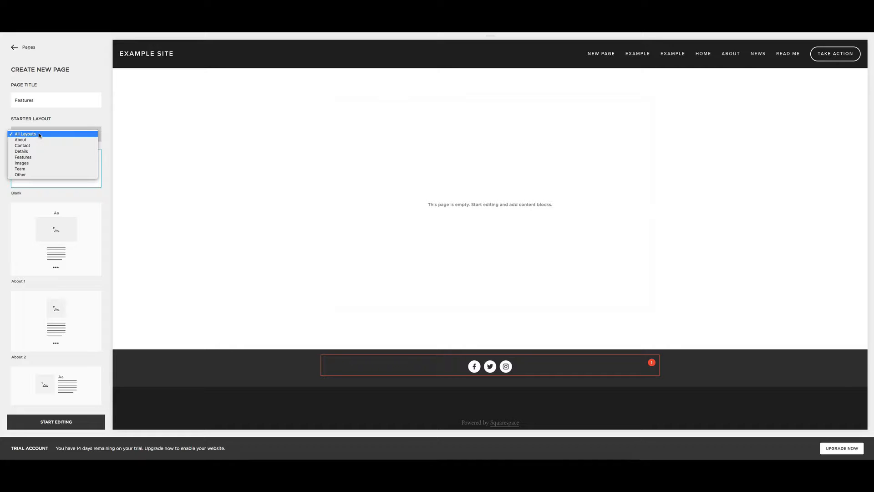
pyautogui.click(33, 158)
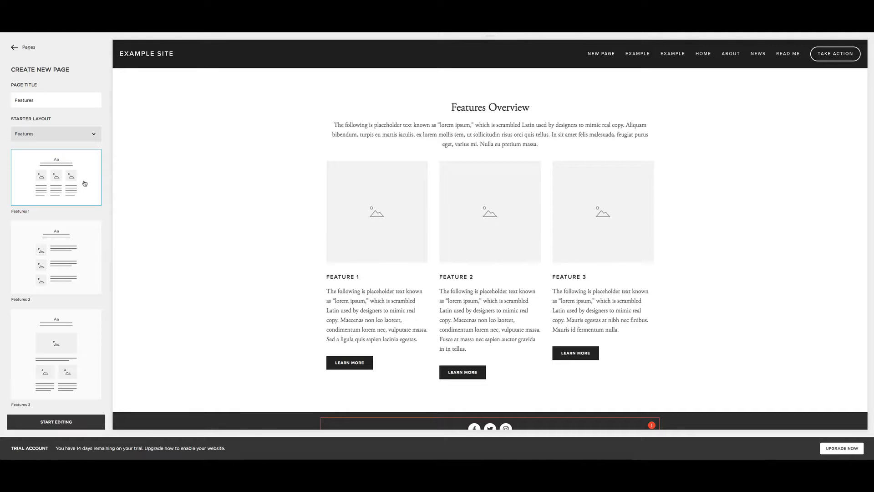
pyautogui.click(75, 252)
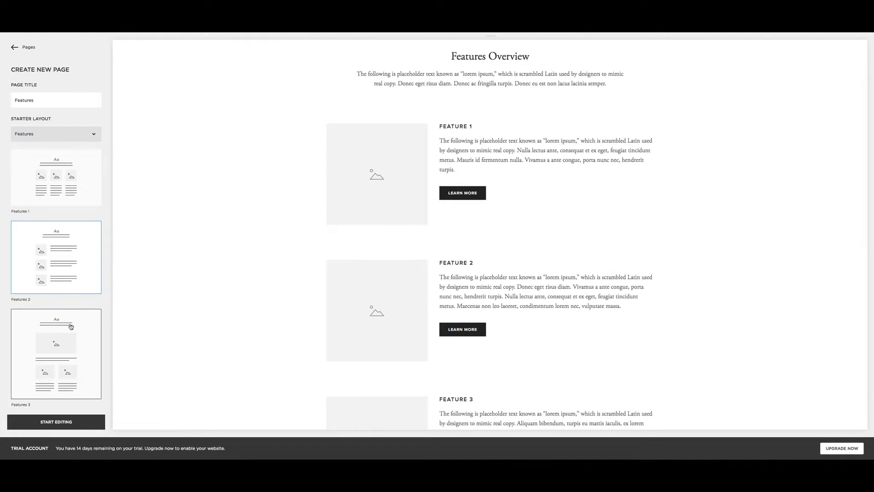
pyautogui.click(71, 327)
pyautogui.click(73, 180)
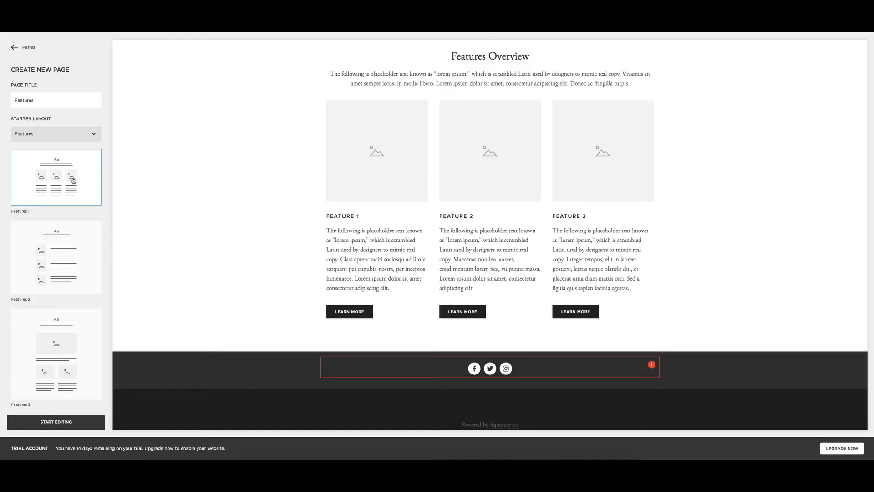
pyautogui.click(57, 421)
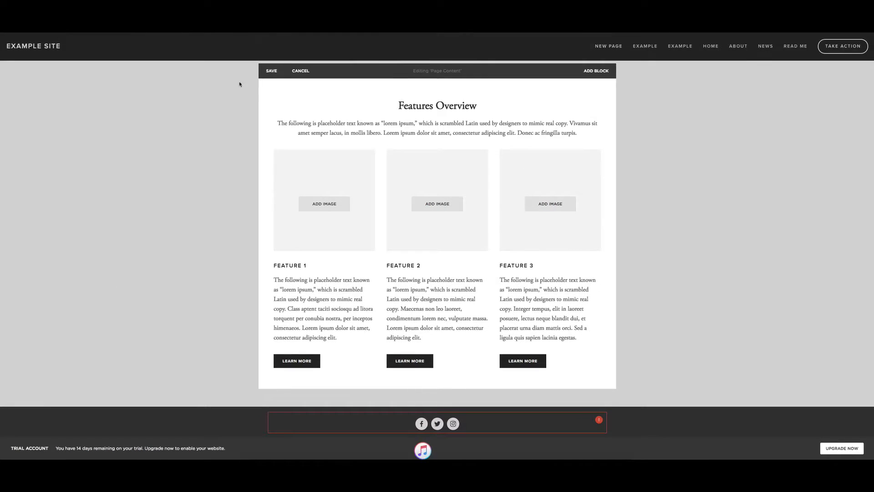
pyautogui.click(268, 72)
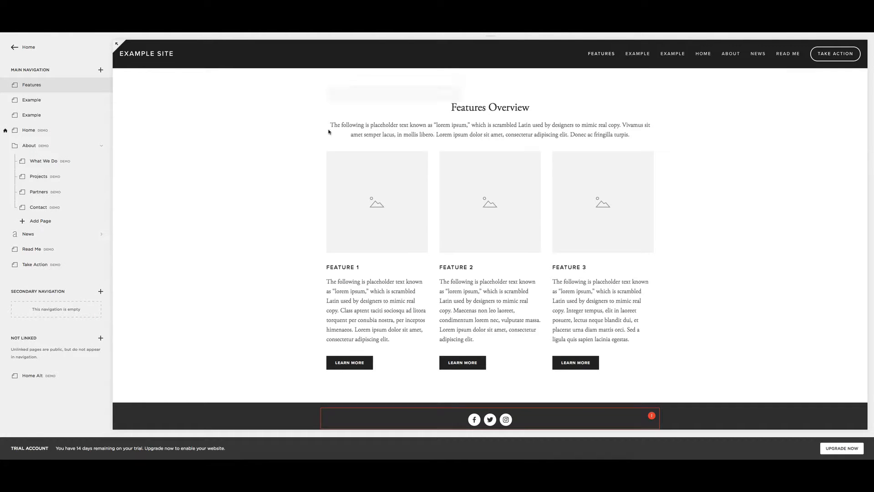
# Review the available content blocks and insert a text block reading "Welcome" between the Features page's heading and intro paragraph
pyautogui.moveTo(334, 125)
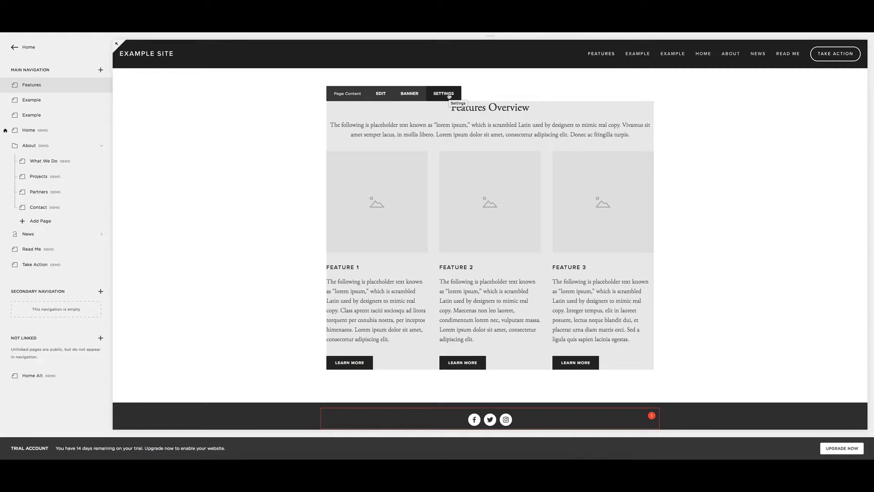
pyautogui.click(381, 94)
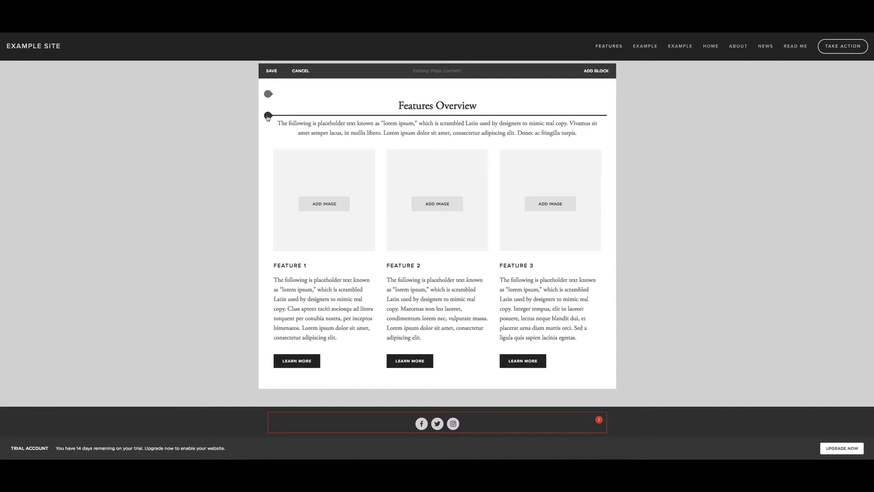
pyautogui.click(268, 115)
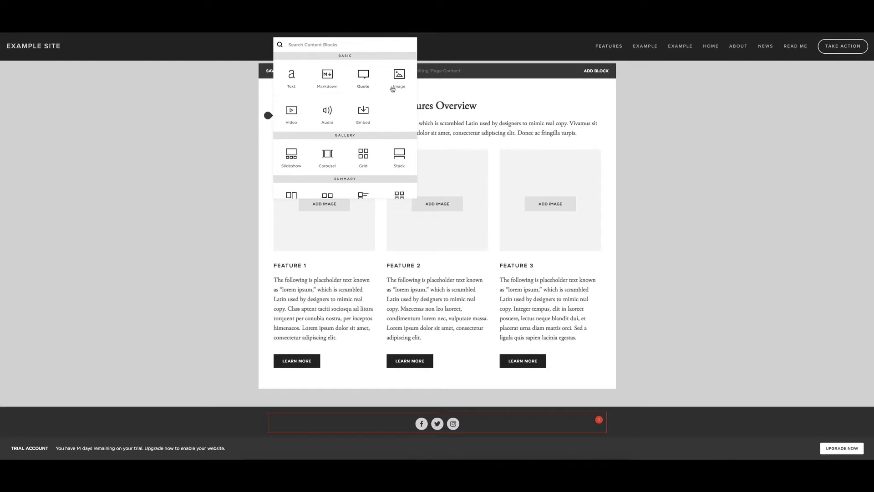
pyautogui.scroll(-2, 305, 113)
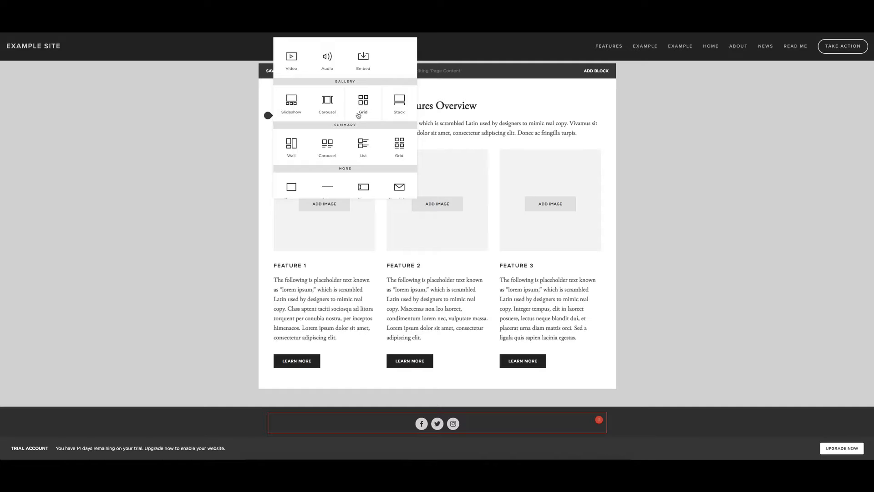
pyautogui.scroll(-2, 359, 116)
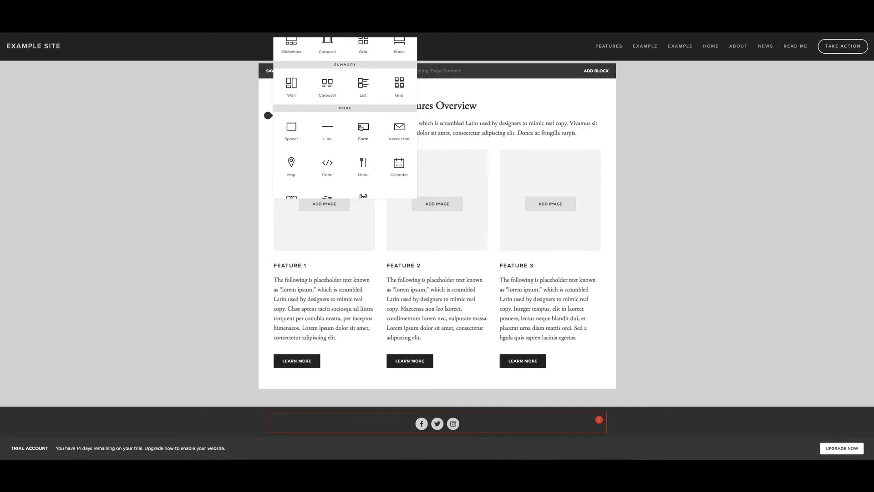
pyautogui.scroll(-1, 361, 128)
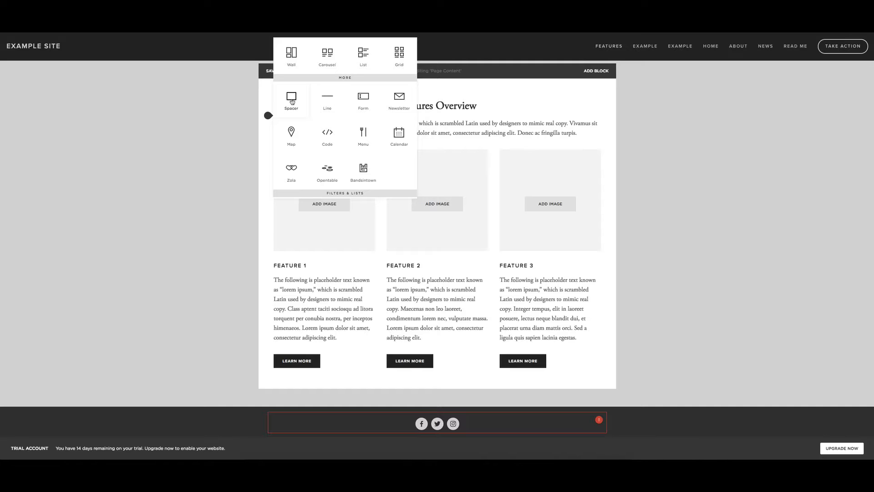
pyautogui.scroll(-1, 328, 122)
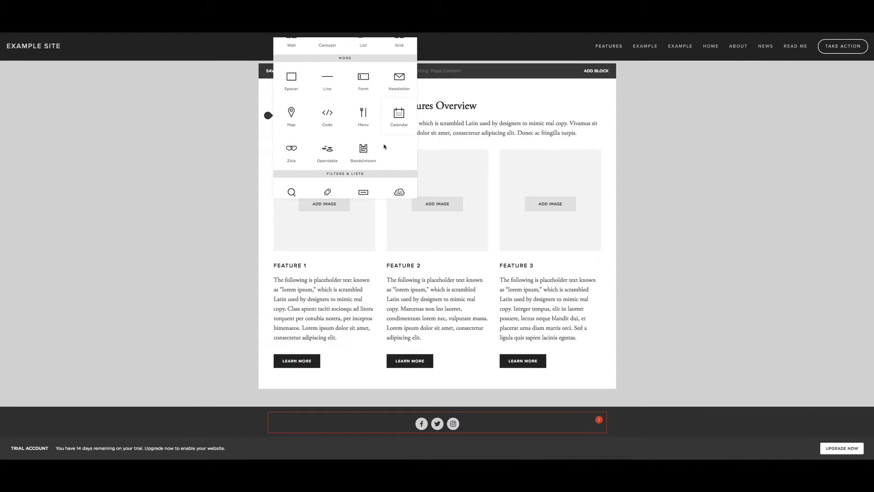
pyautogui.scroll(-5, 327, 150)
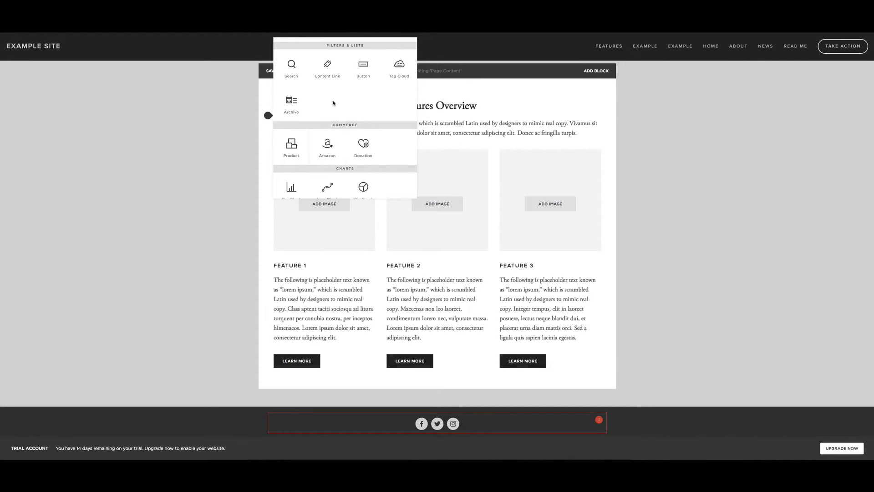
pyautogui.scroll(-2, 328, 89)
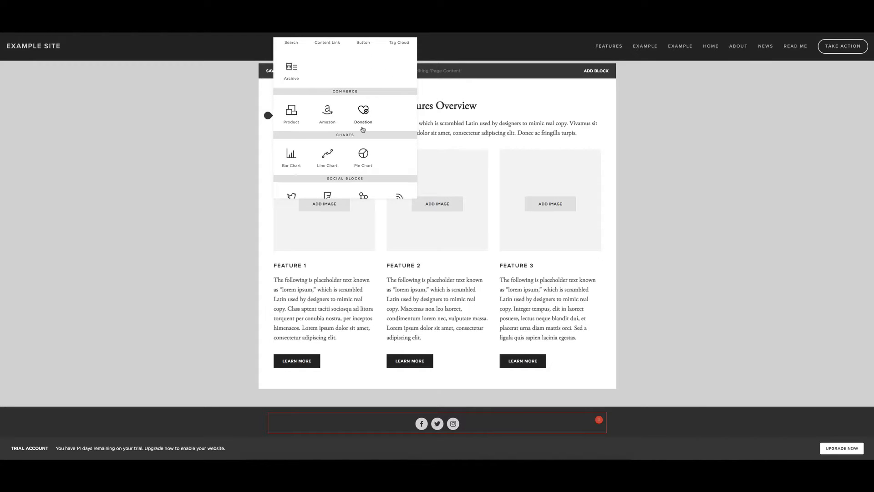
pyautogui.scroll(-2, 363, 123)
pyautogui.scroll(-1, 337, 128)
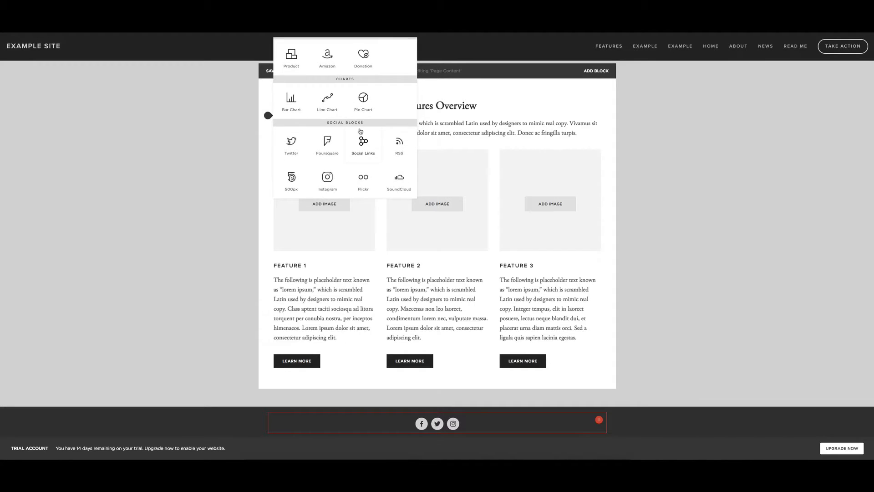
pyautogui.scroll(10, 330, 130)
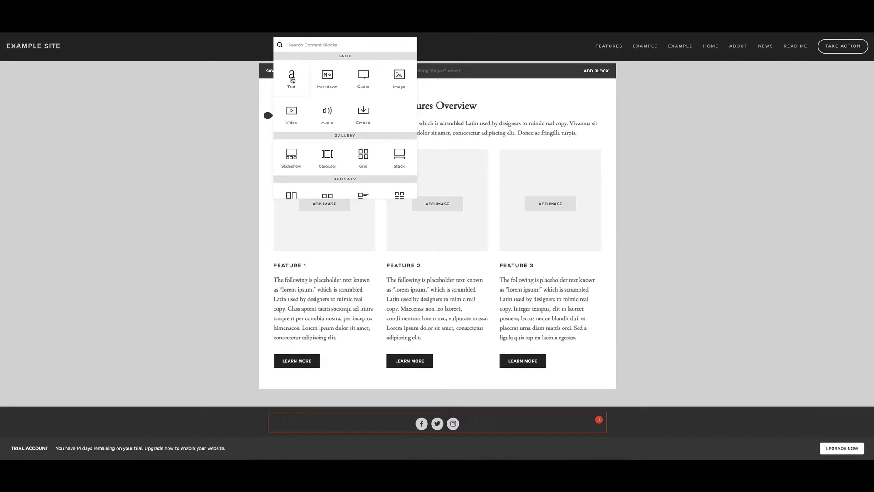
pyautogui.click(291, 80)
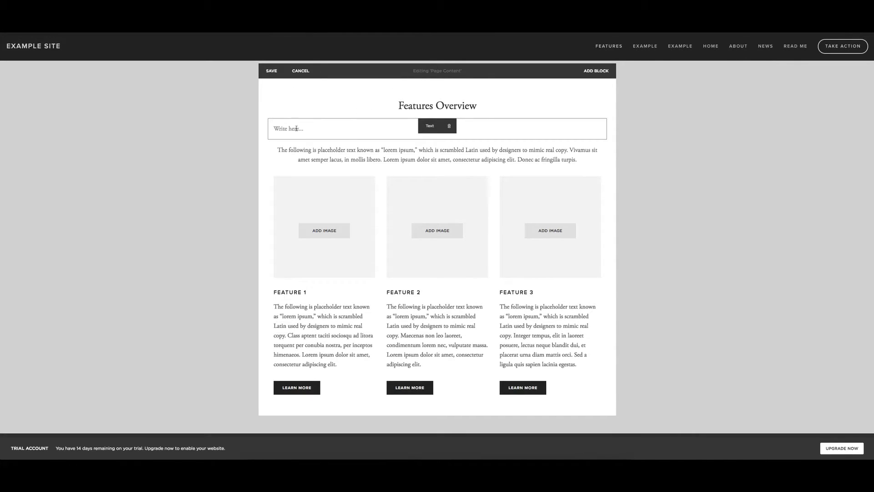
pyautogui.write('Welcome')
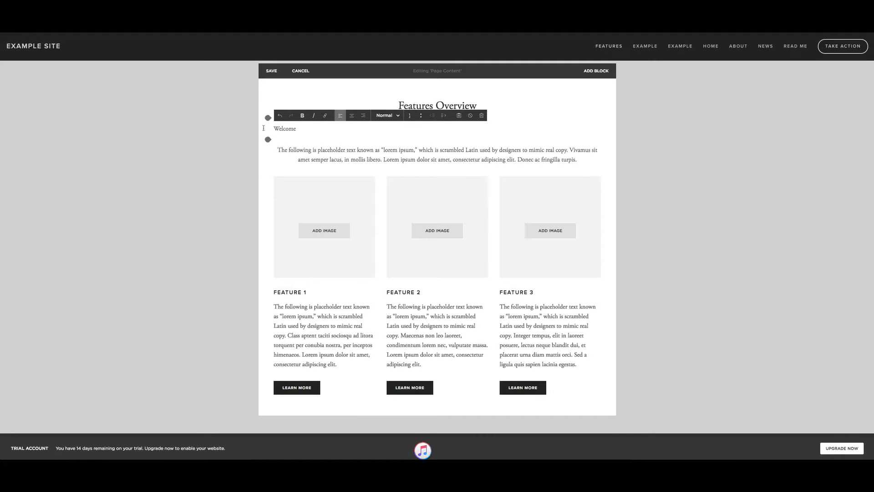
# Rearrange the Features page with the intro paragraph beside the heading and the Feature 2 image between them, and save the page
pyautogui.moveTo(428, 148); pyautogui.dragTo(605, 112)
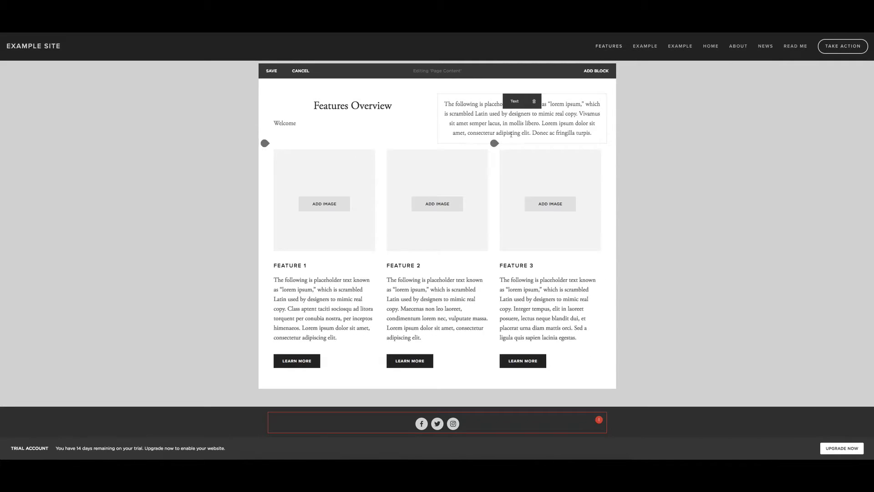
pyautogui.moveTo(423, 152); pyautogui.dragTo(436, 113)
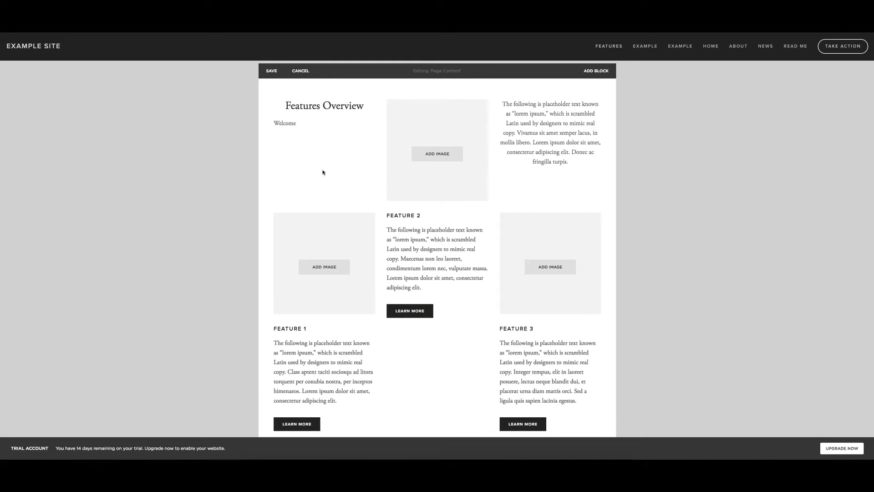
pyautogui.click(271, 71)
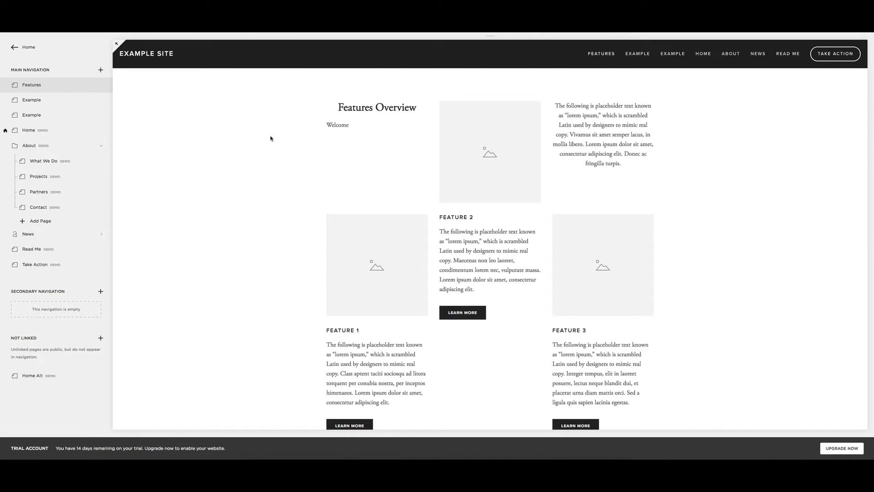
# Publish a post on the News blog titled "Welcome" with the body text "Thanks for visiting"
pyautogui.click(32, 235)
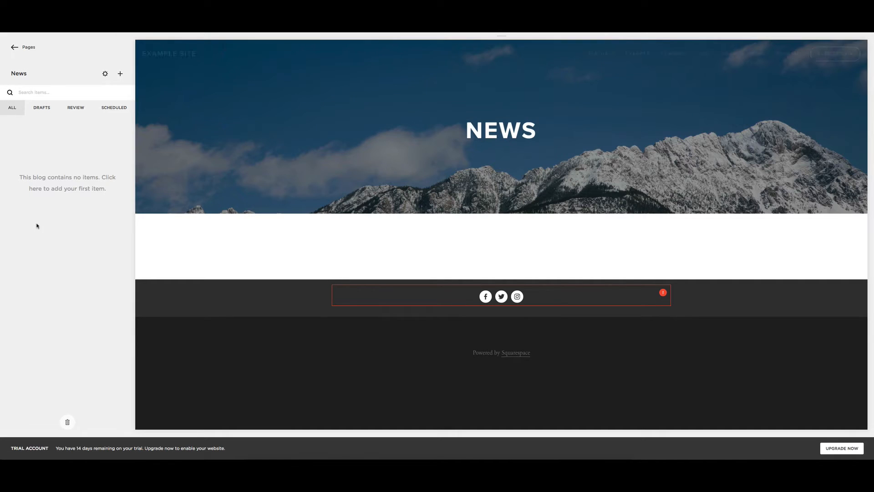
pyautogui.moveTo(460, 241)
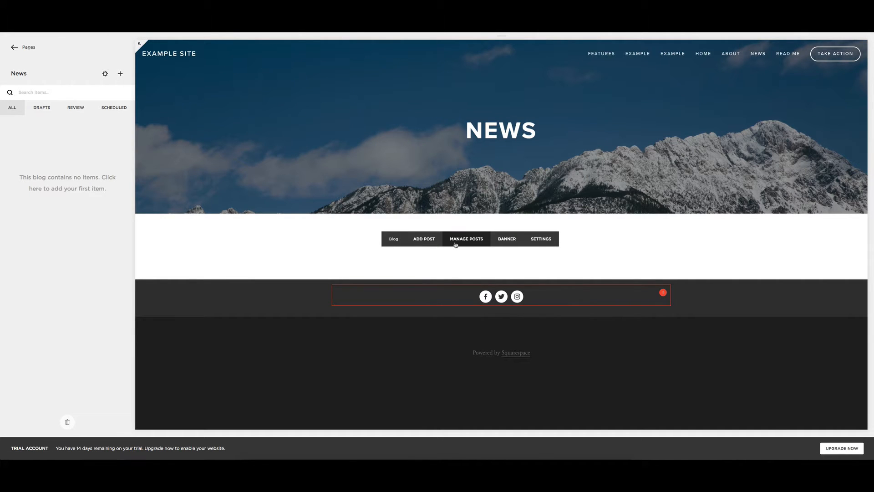
pyautogui.click(425, 239)
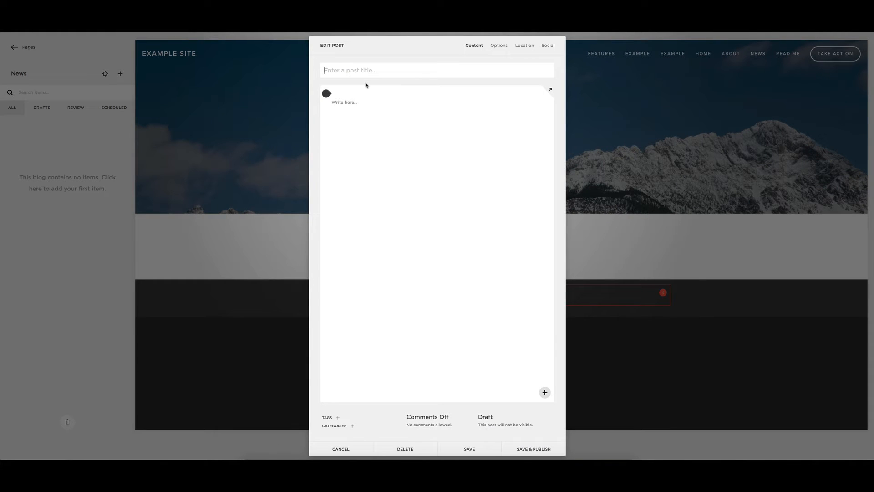
pyautogui.write('Welcome')
pyautogui.click(356, 102)
pyautogui.write('Thanks for visitng')
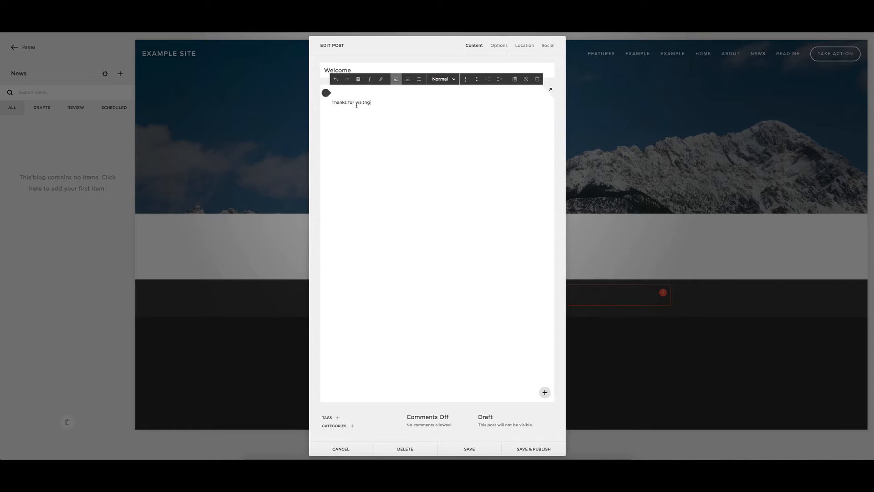
pyautogui.click(364, 103)
pyautogui.write('i')
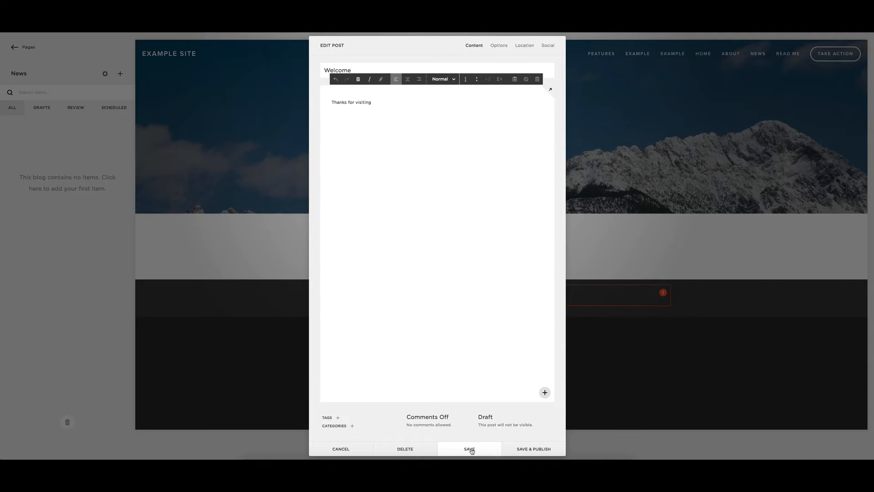
pyautogui.click(532, 449)
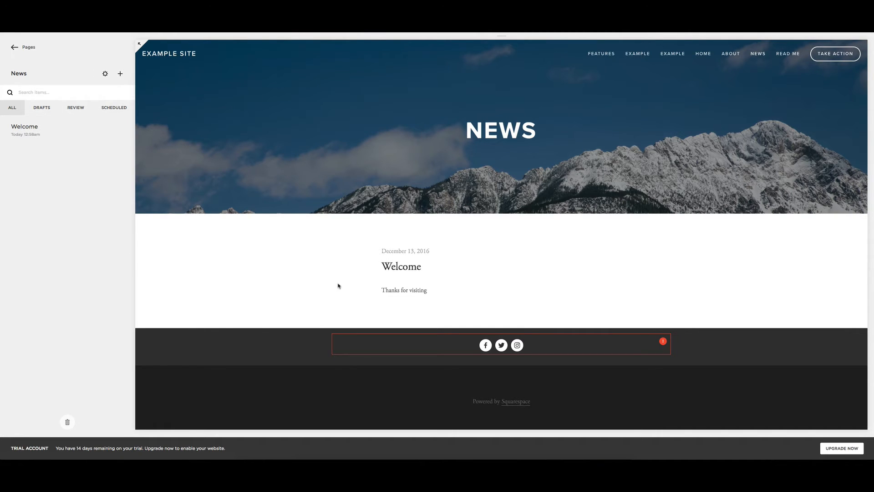
# View the list of analytics reports for the site, and return to the site's main menu
pyautogui.click(12, 49)
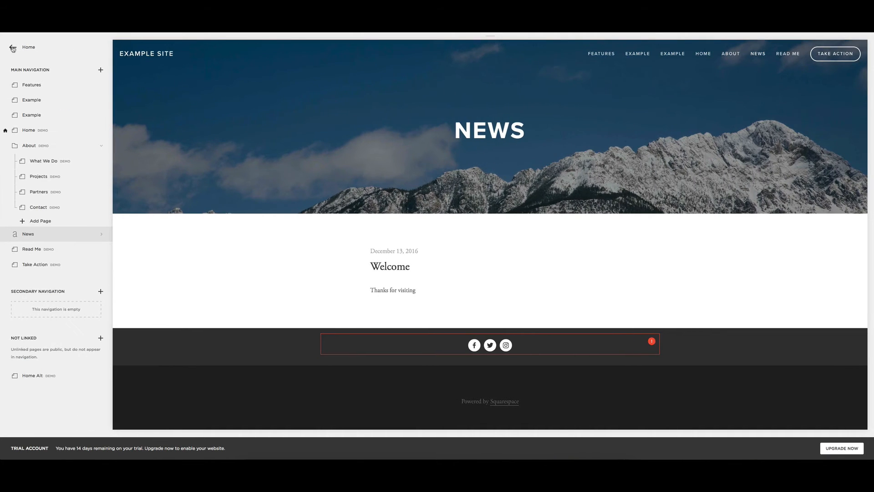
pyautogui.click(13, 49)
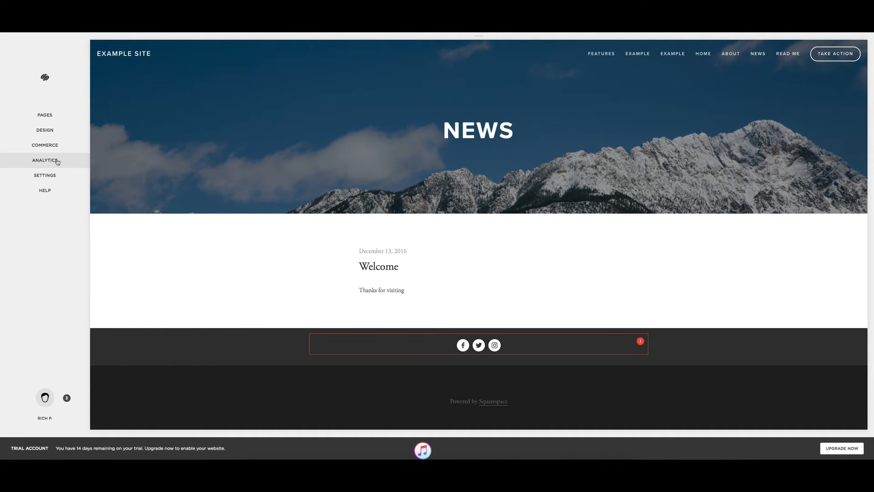
pyautogui.click(54, 163)
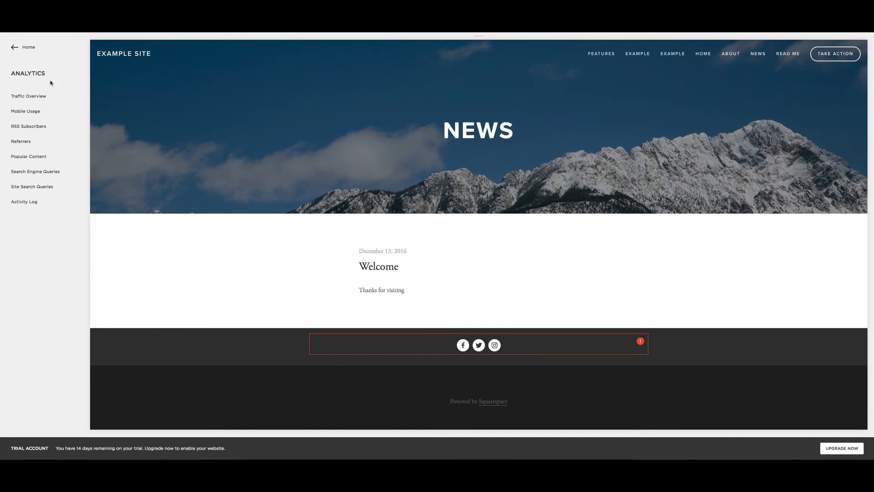
pyautogui.click(13, 48)
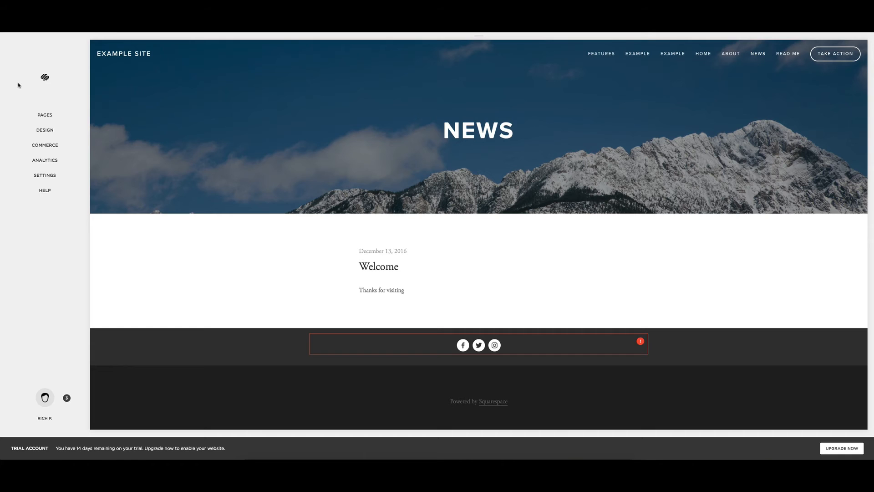
# Look over the site settings and the Basic Information options, and return to the main menu without changing anything
pyautogui.click(39, 178)
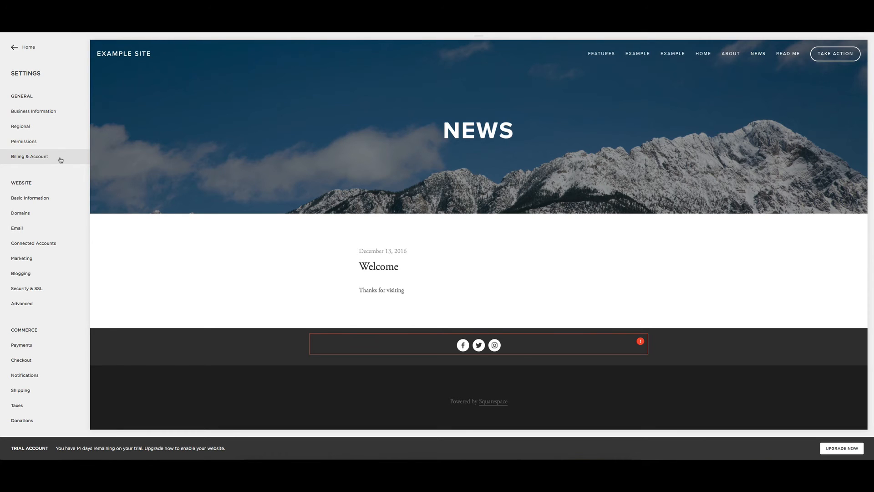
pyautogui.click(69, 199)
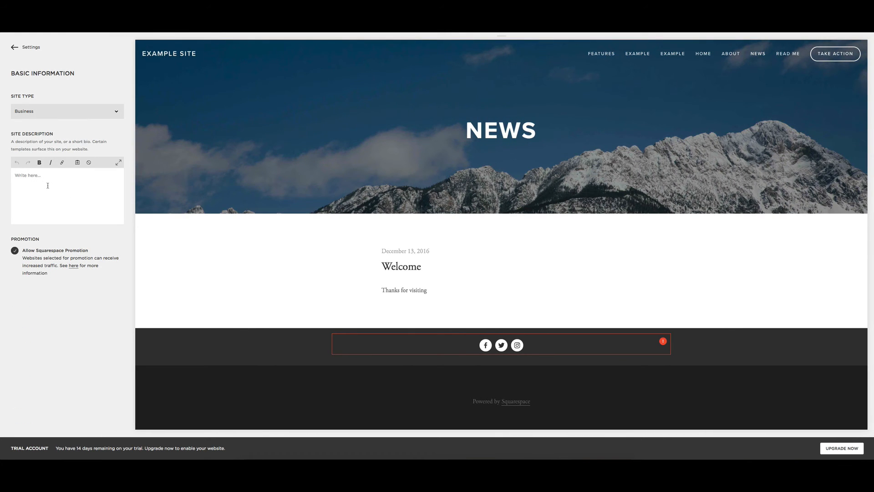
pyautogui.click(14, 47)
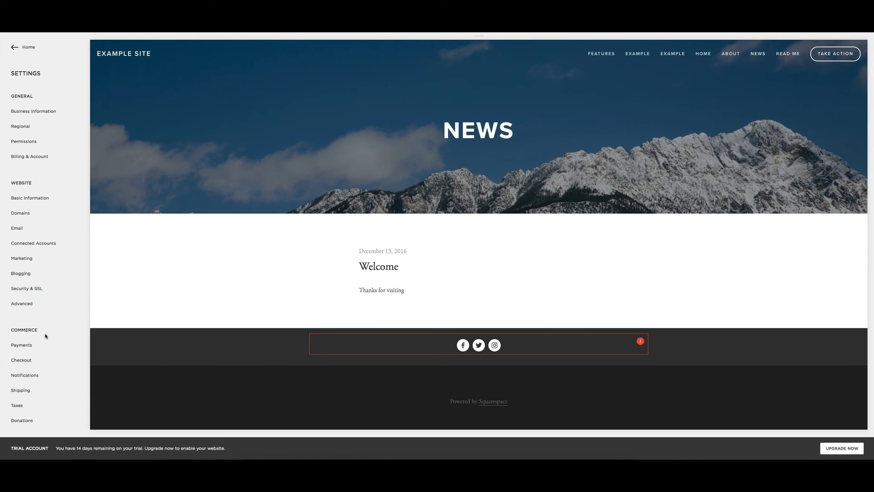
pyautogui.click(14, 47)
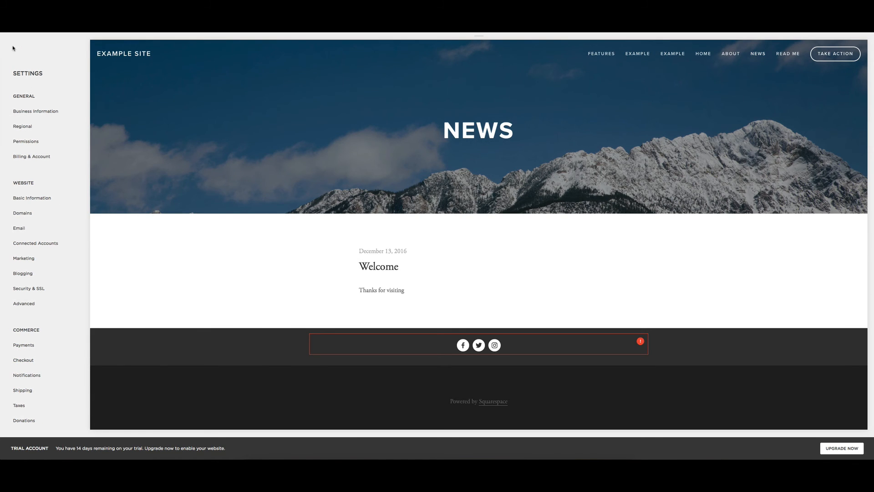